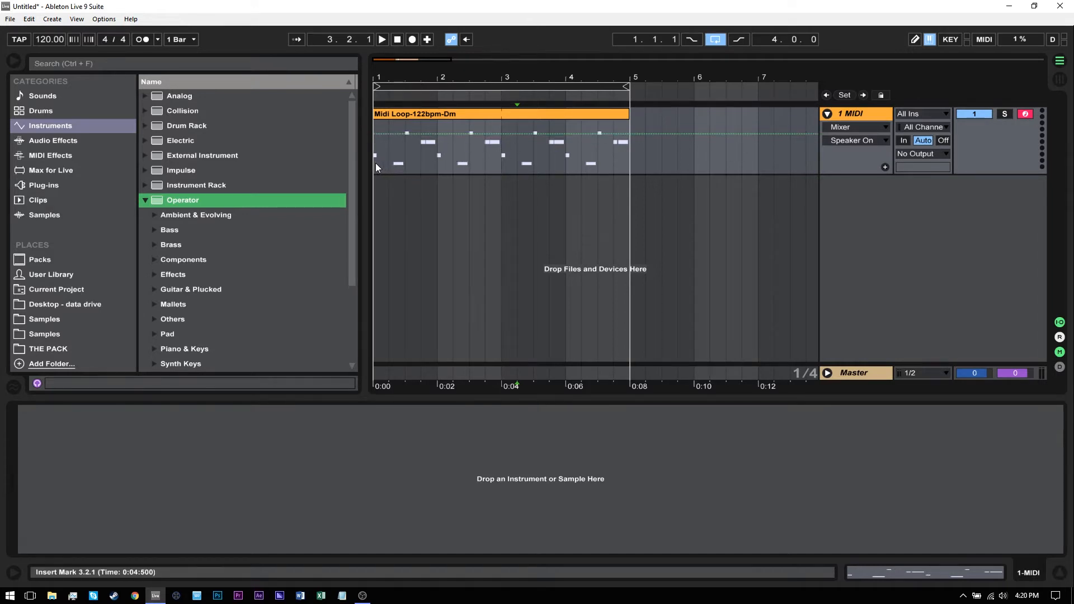
Step: Add a second MIDI track with the Operator bass preset Hip-Hop Sub Bass and set its MIDI input to 1-MIDI
left_click_drag(375, 163, 630, 163)
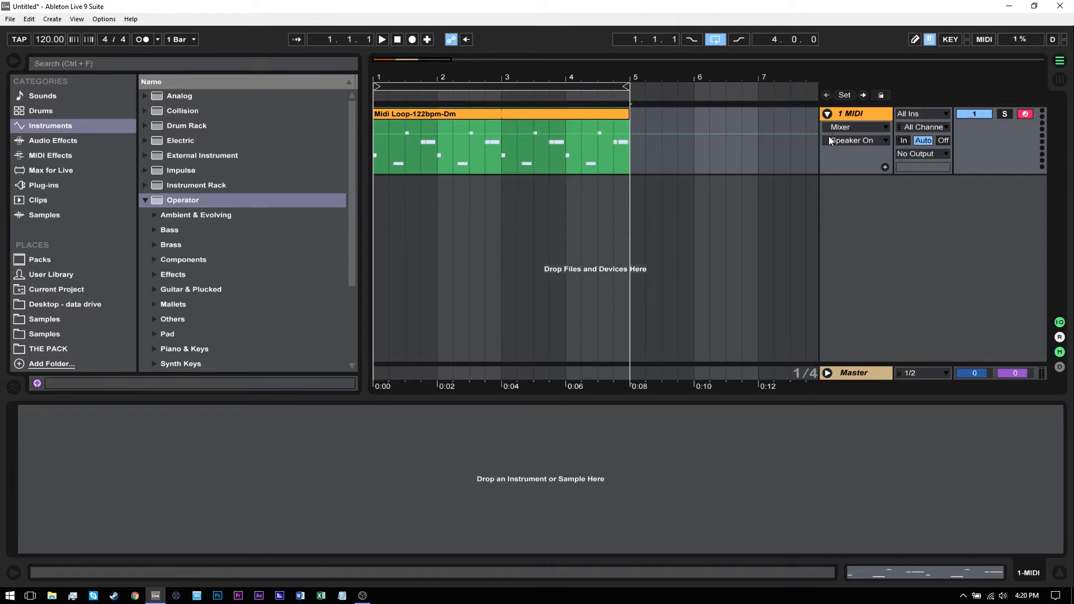
key("ctrl+shift+t")
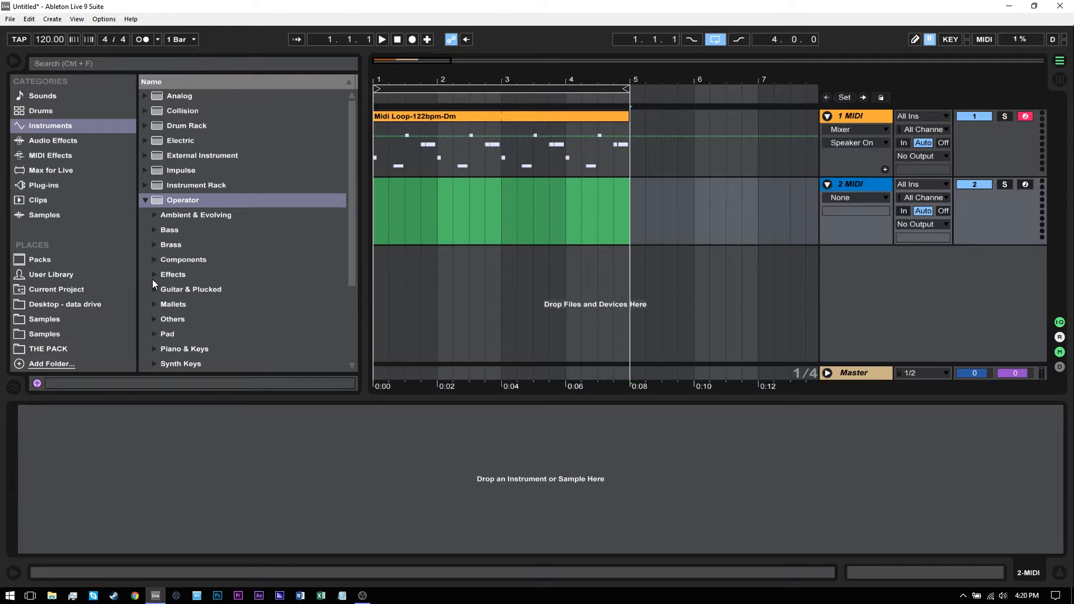
left_click(154, 232)
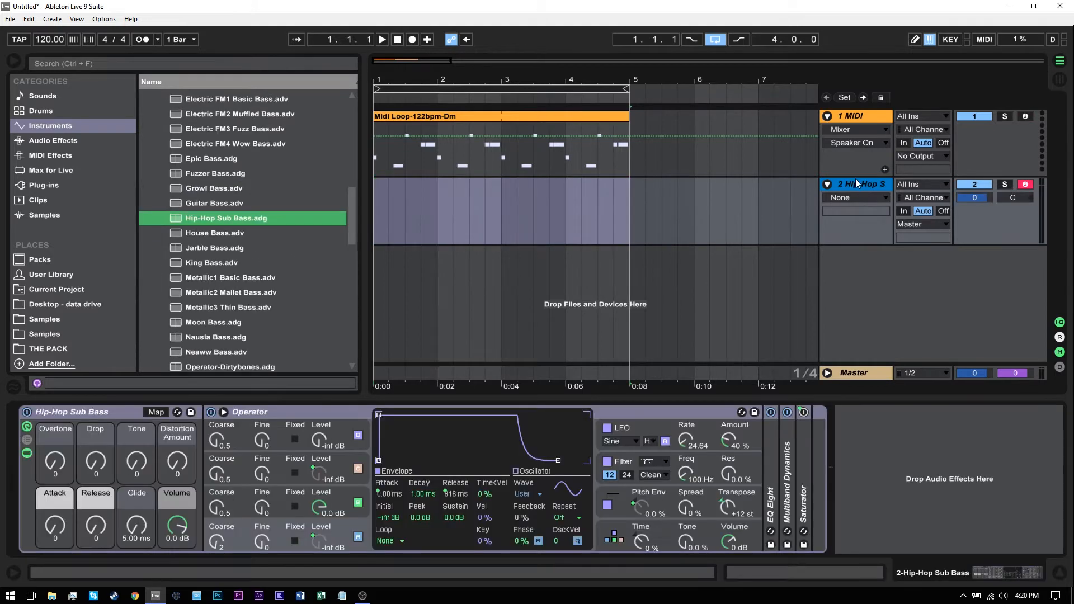
left_click(916, 187)
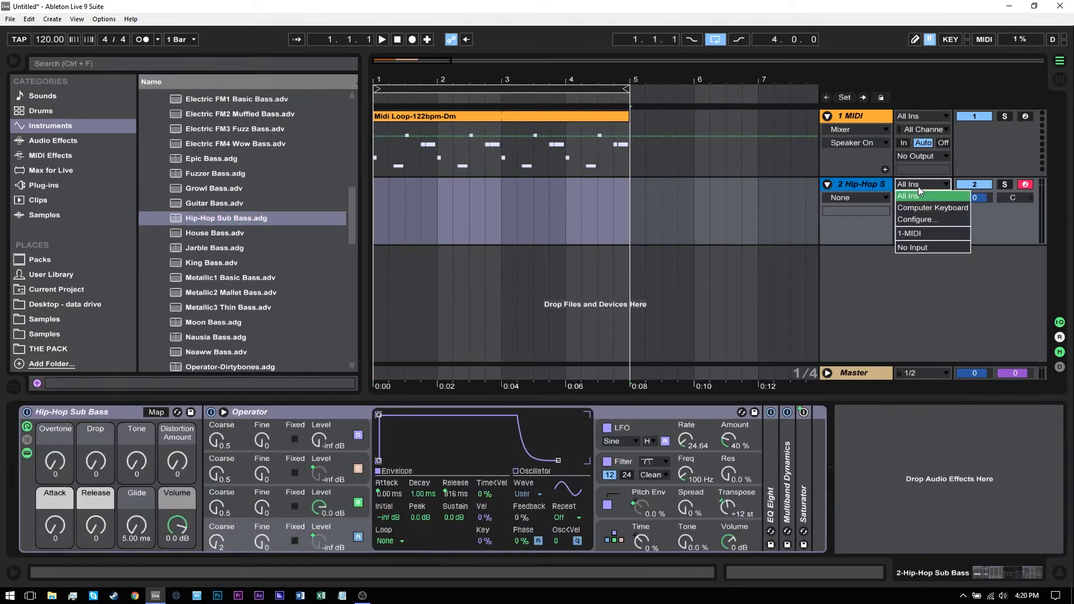
left_click(920, 234)
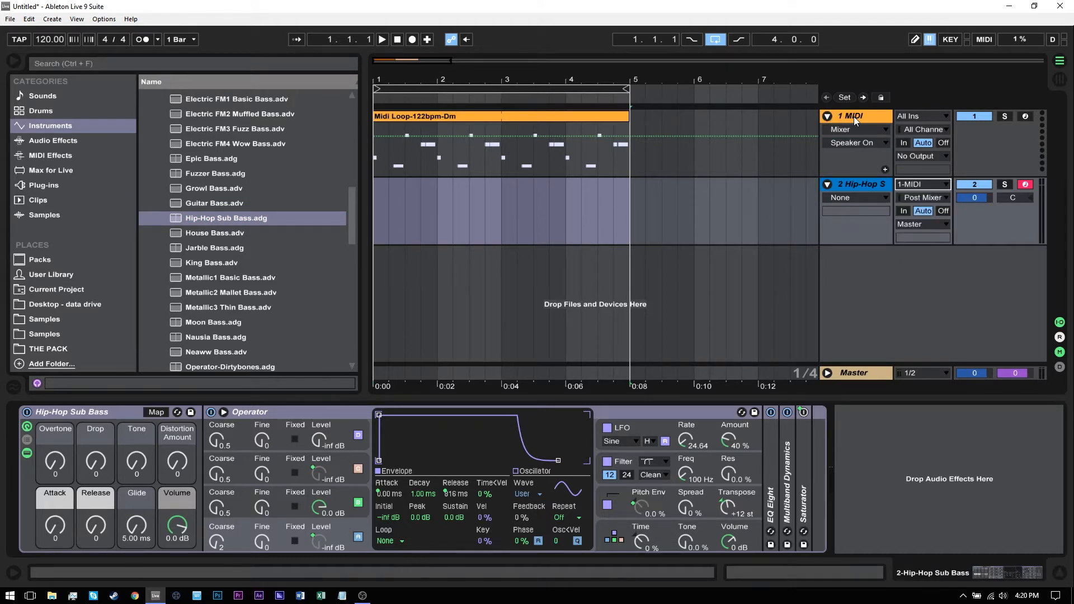
Step: Rename the first MIDI track, which holds the MIDI loop clip, to "main midi"
left_click(854, 117)
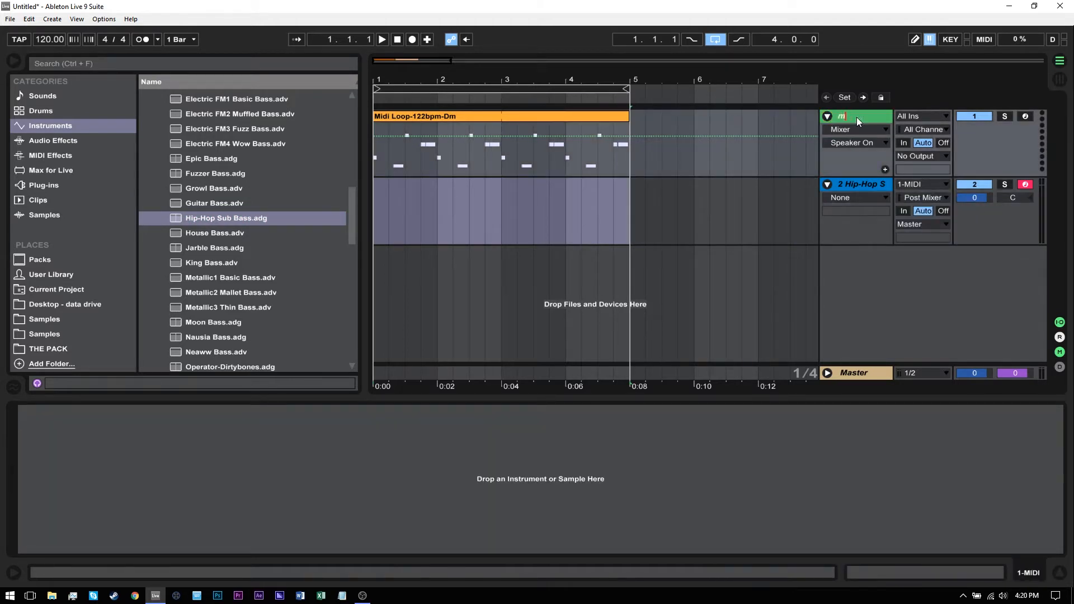
type("main midi")
key("Return")
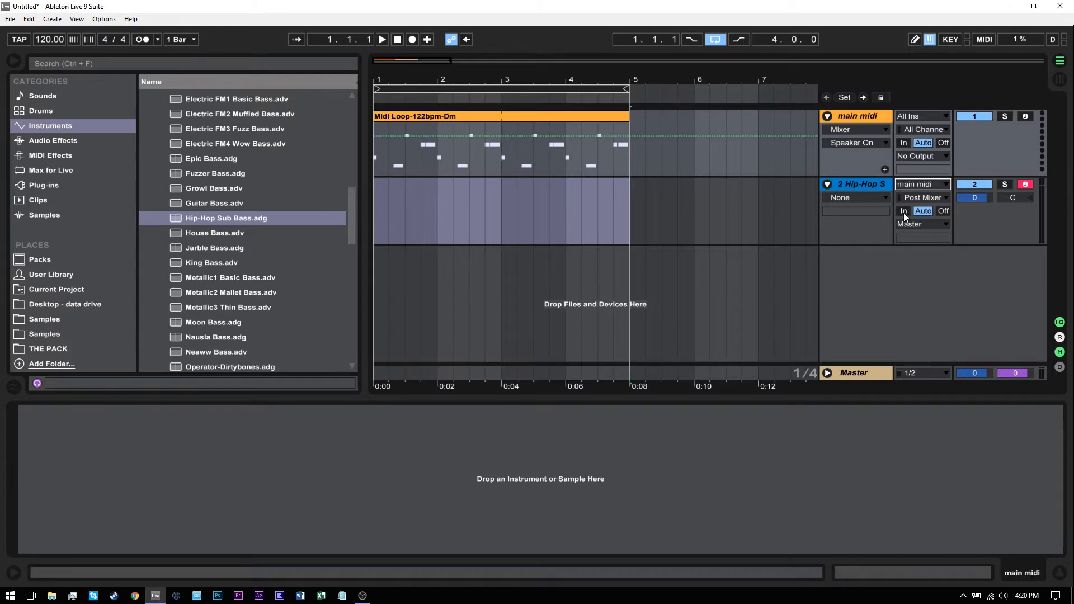
Step: Set the Hip-Hop Sub Bass track's monitoring to In and play the loop
left_click(903, 212)
key("space")
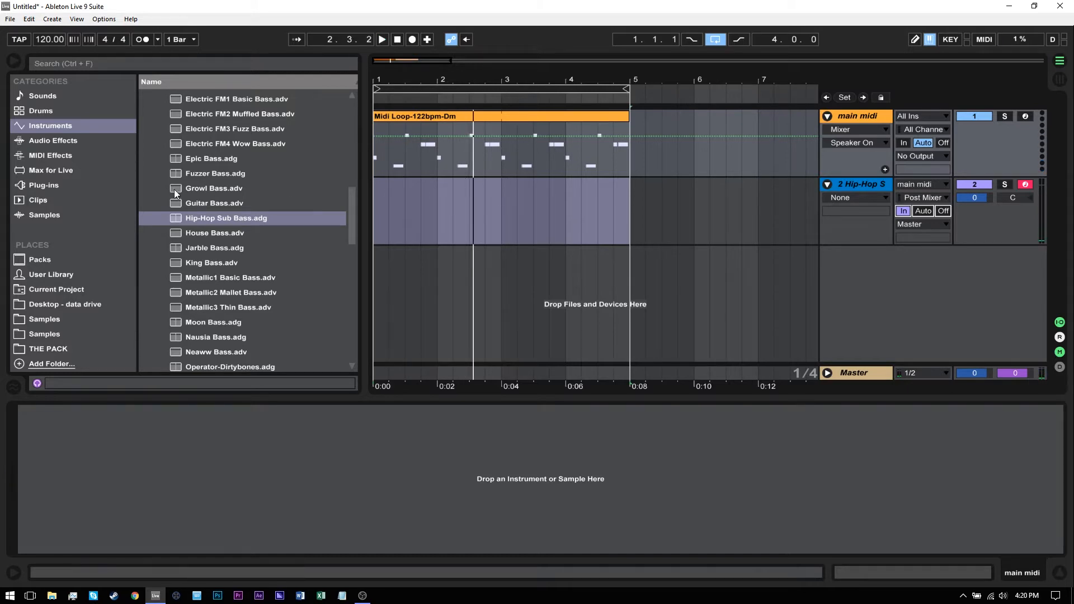
Step: Add the Pitch MIDI effect preset - 12 in front of the Hip-Hop Sub Bass rack and play the loop
left_click(44, 157)
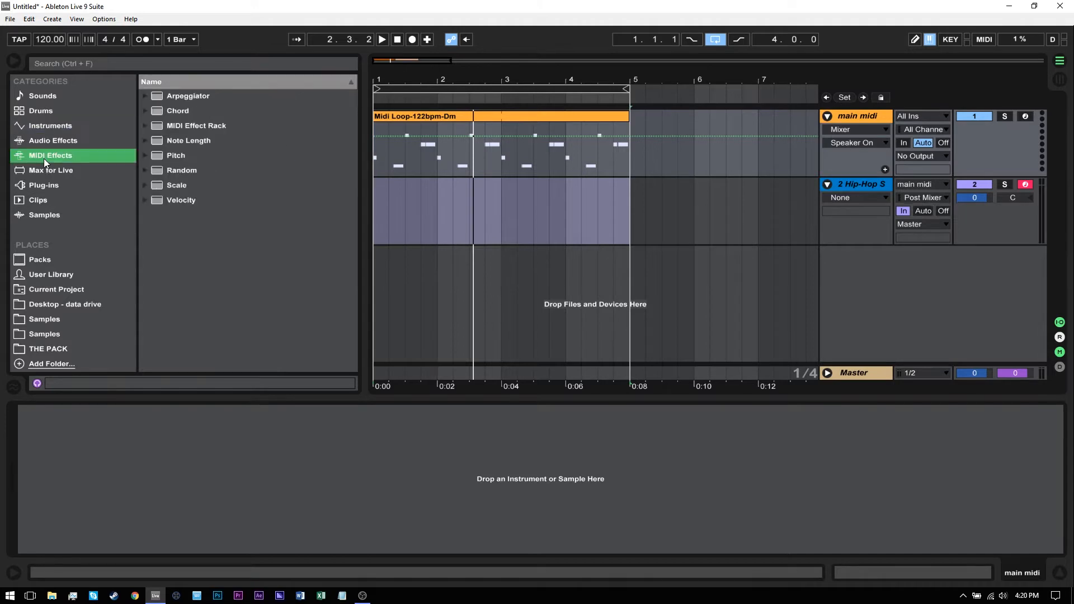
left_click(147, 157)
double_click(176, 170)
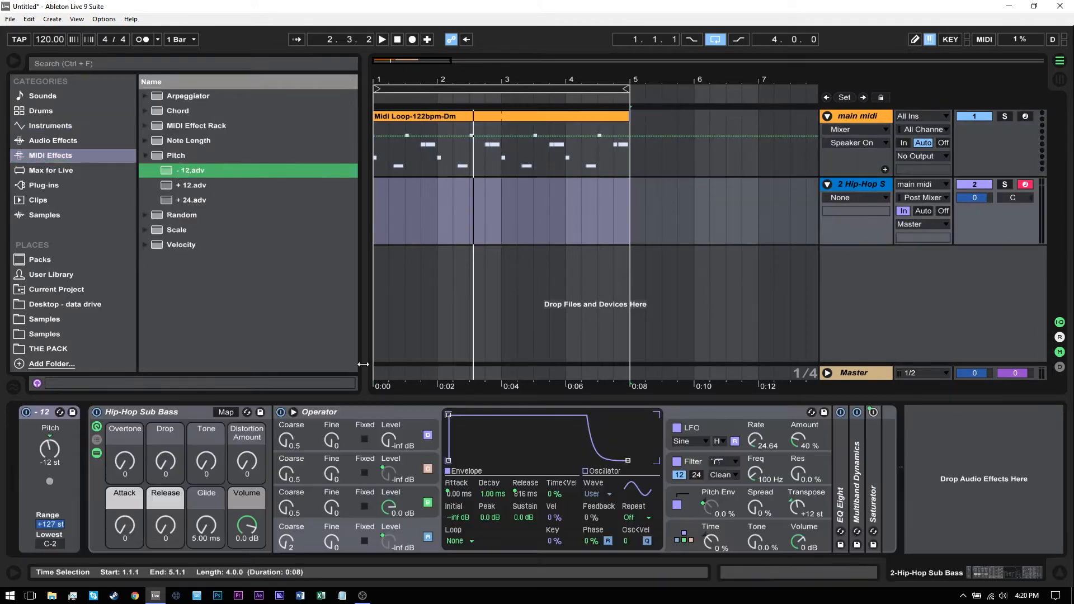
key("space")
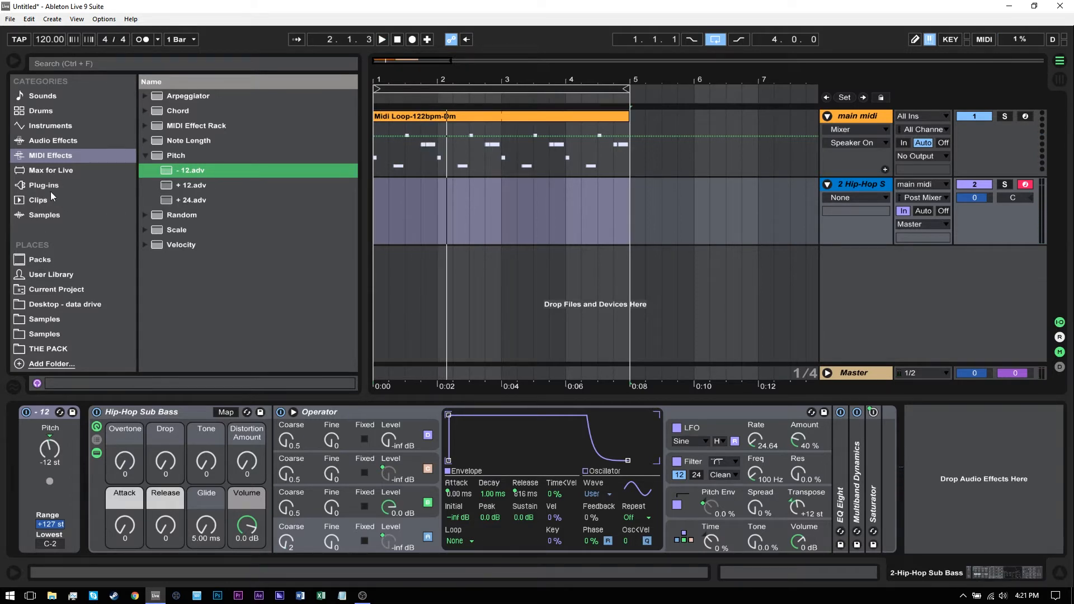
Step: Hide the devices inside the Hip-Hop Sub Bass rack and create a new track from the Operator Piano & Keys preset Bell E Piano
left_click(50, 126)
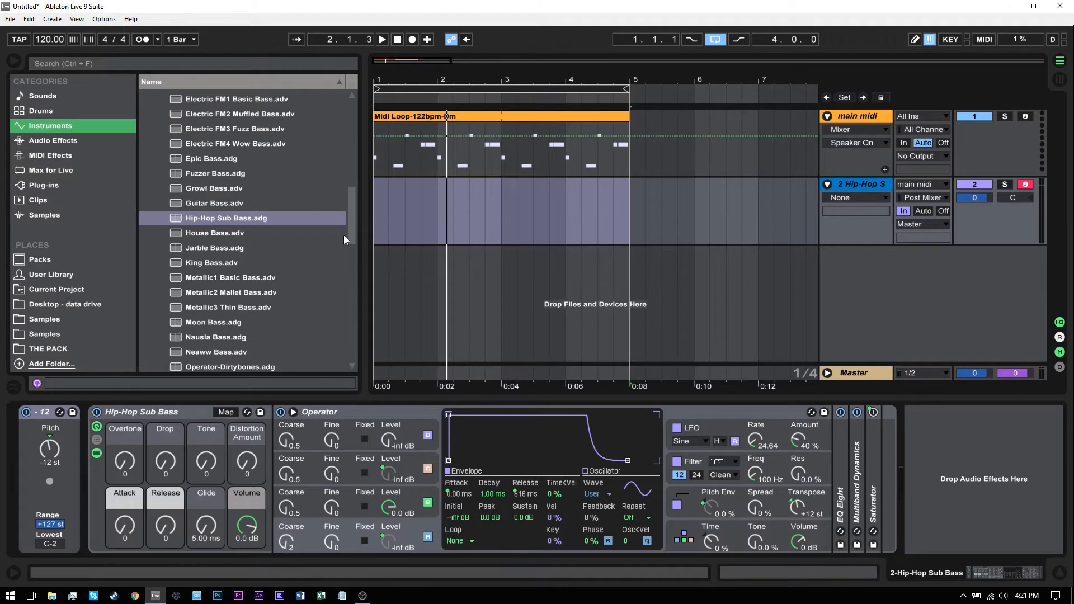
scroll(343, 235, "up", 5)
left_click(98, 454)
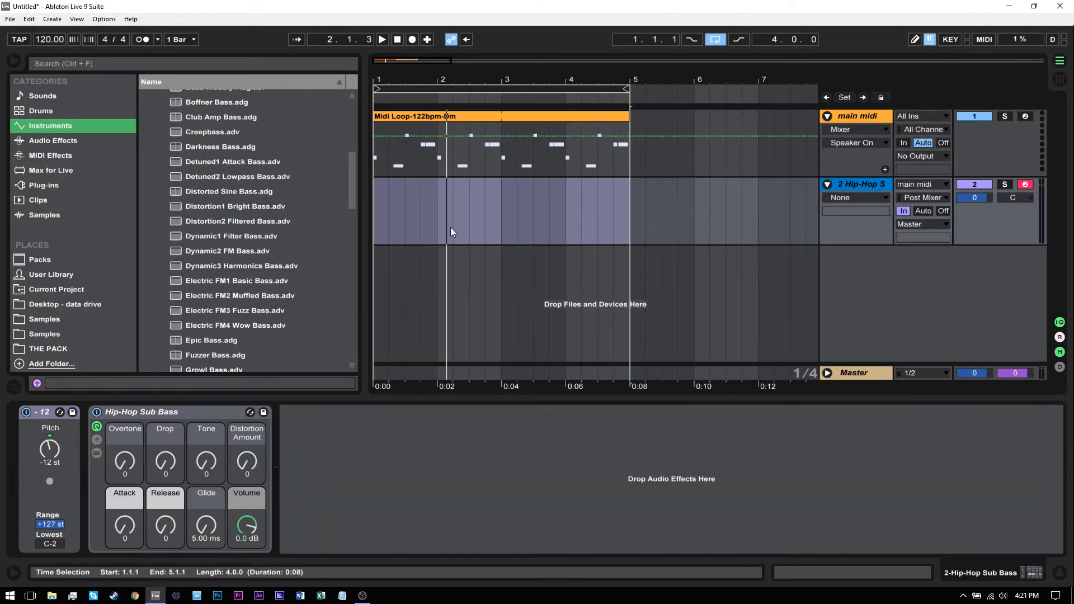
scroll(347, 191, "up", 3)
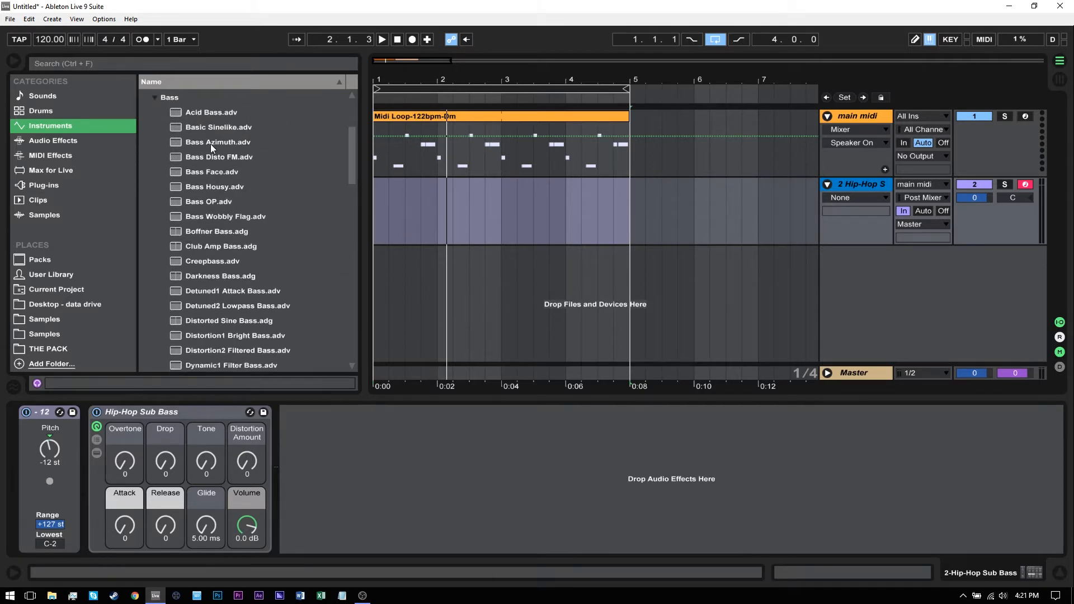
scroll(353, 162, "up", 3)
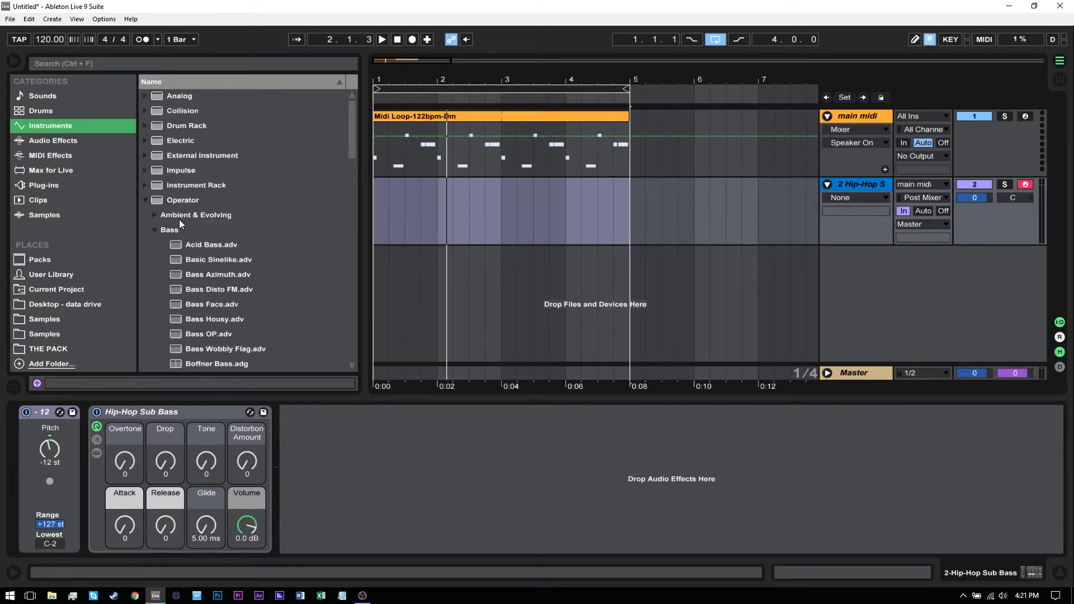
left_click(153, 230)
scroll(350, 225, "down", 2)
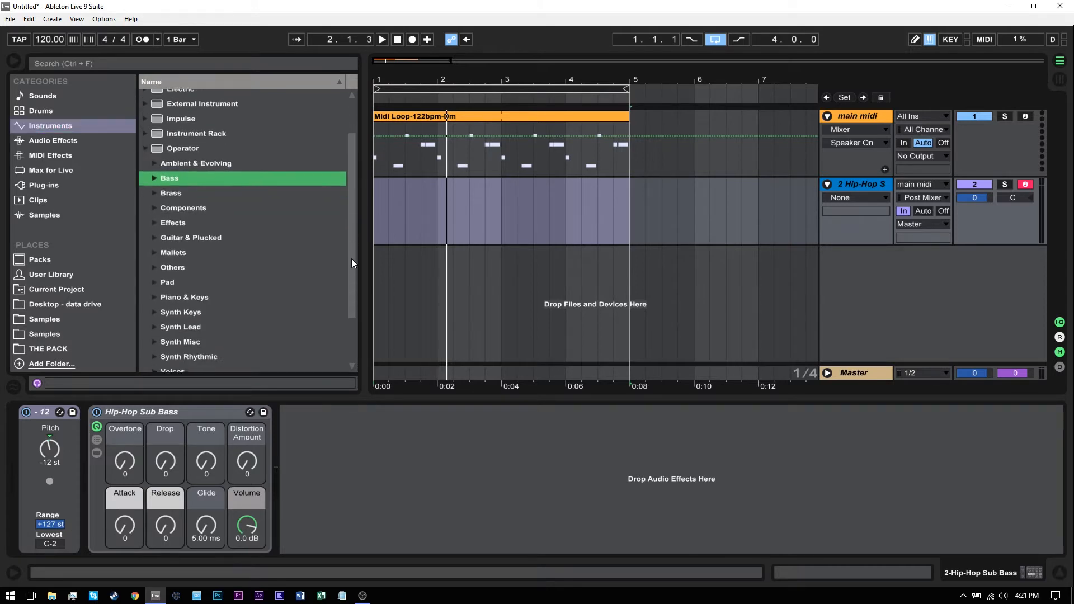
left_click(154, 280)
left_click(195, 310)
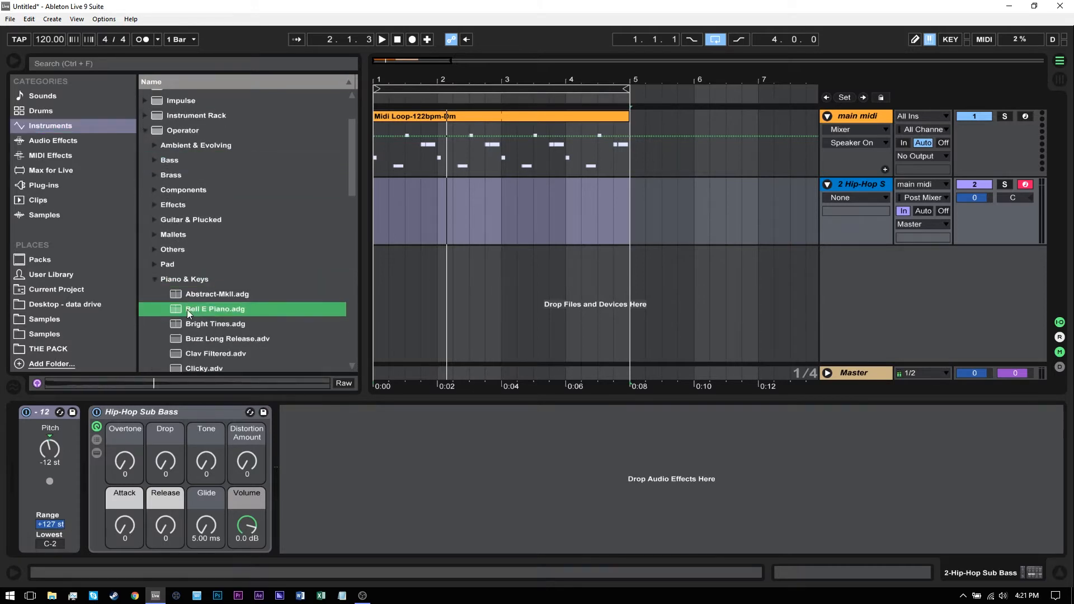
left_click_drag(513, 297, 533, 281)
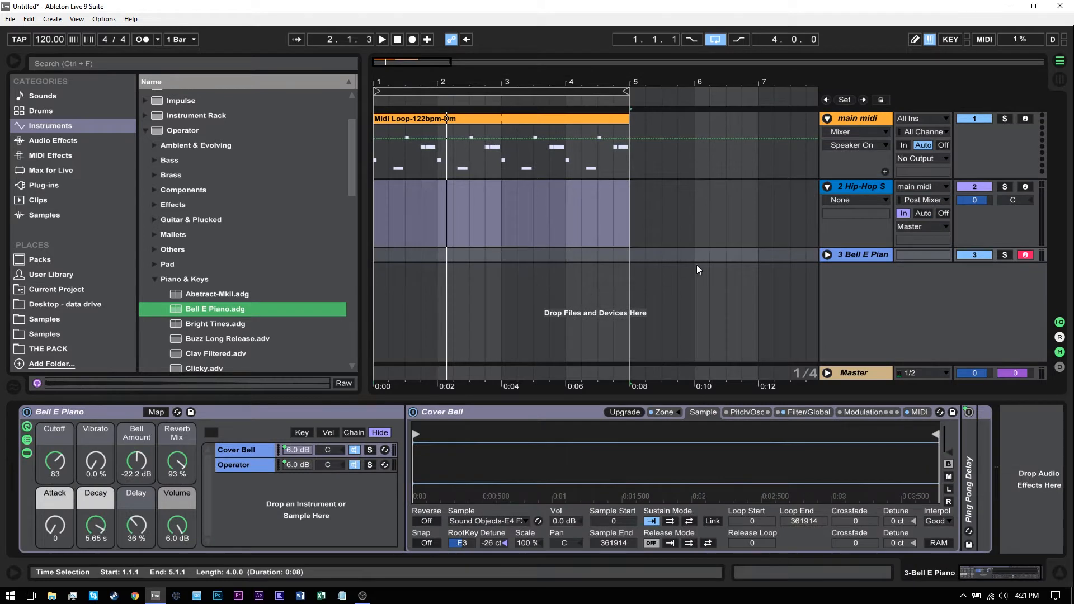
Step: Set the Bell E Piano track's MIDI input to main midi with monitoring In, and play the loop
left_click(828, 256)
left_click(924, 256)
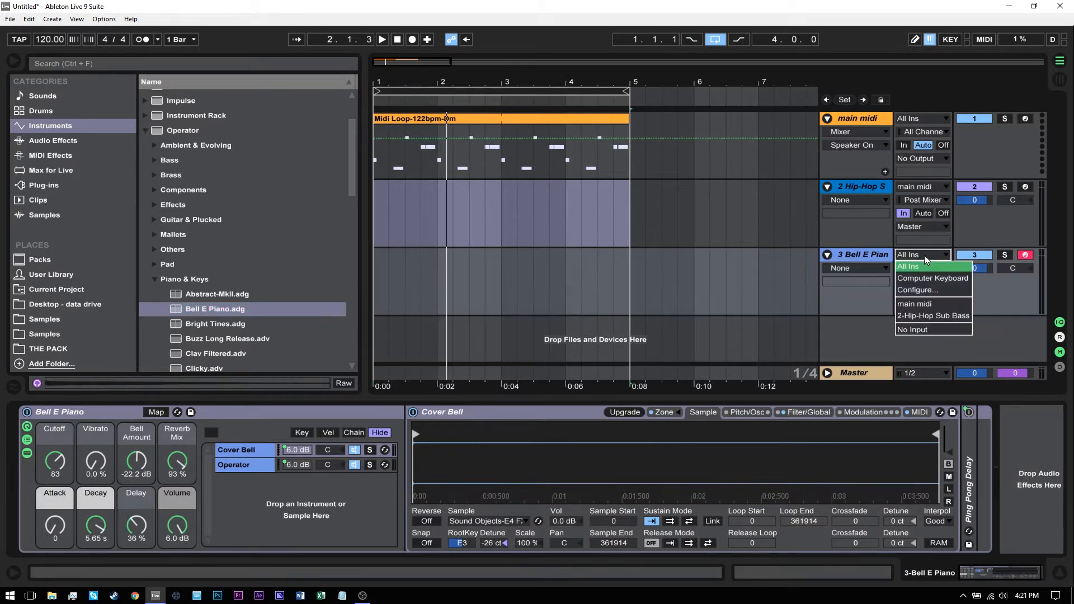
left_click(921, 304)
left_click(904, 281)
key("space")
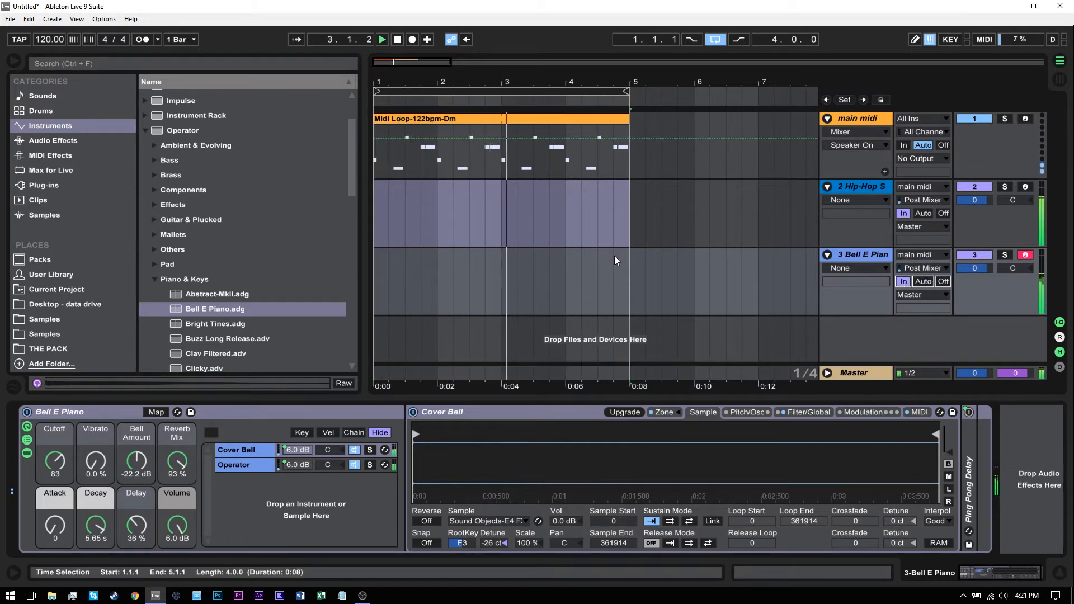
key("space")
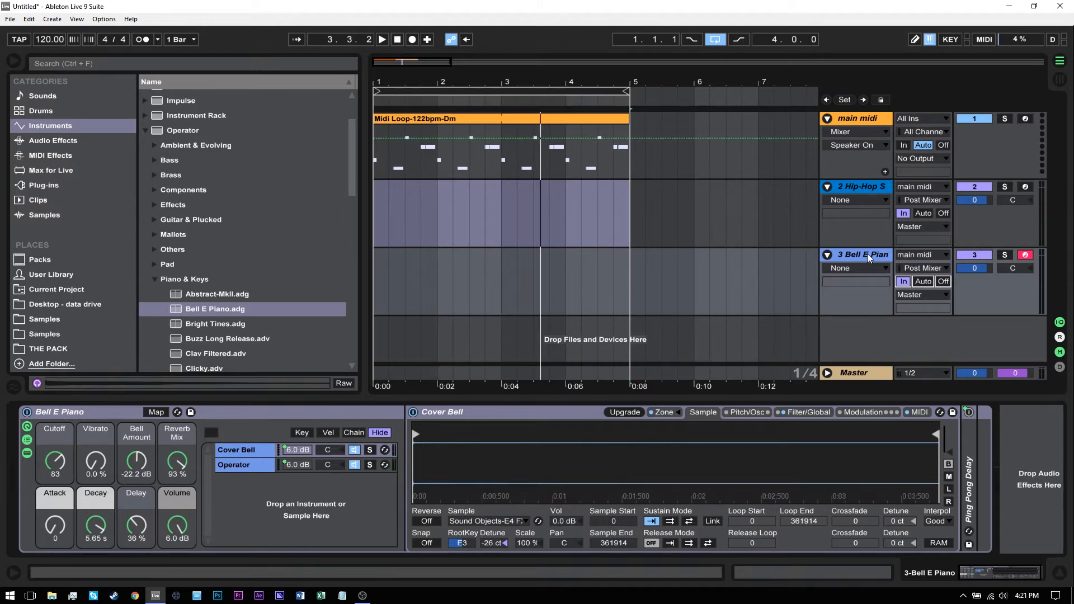
Step: Add a fourth MIDI track with the Operator Synth Keys preset Formaggio Plucko, preceded by the Pitch preset + 12
key("ctrl+shift+t")
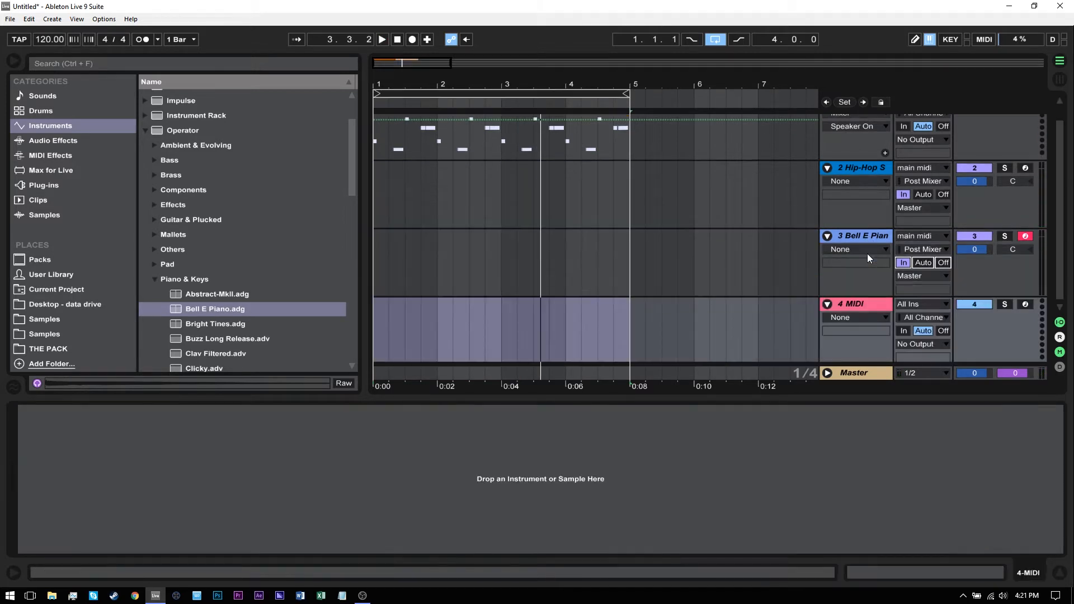
left_click(154, 280)
scroll(151, 289, "down", 3)
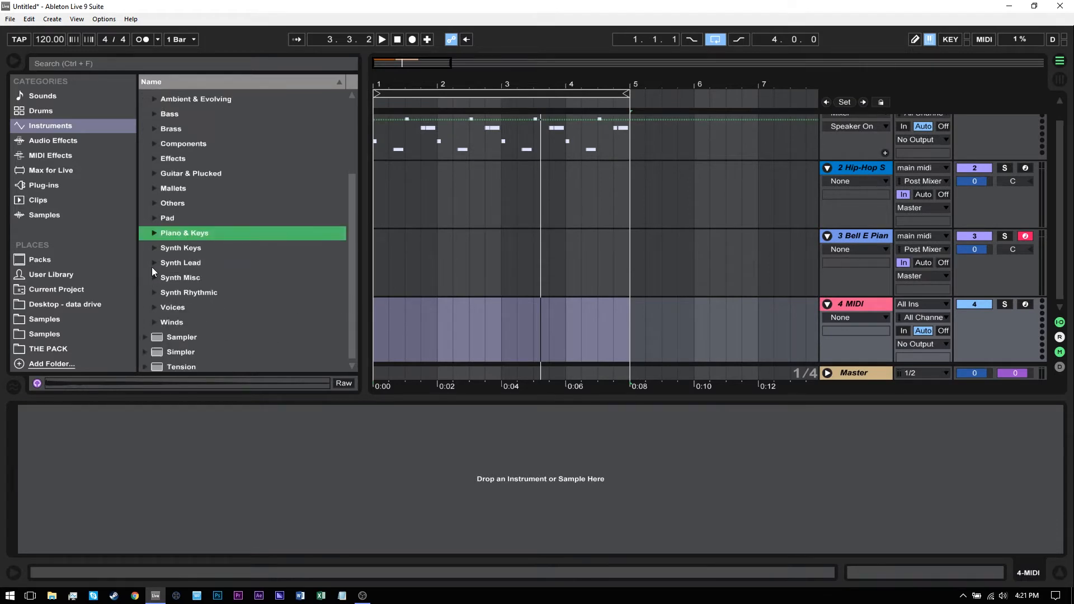
left_click(153, 264)
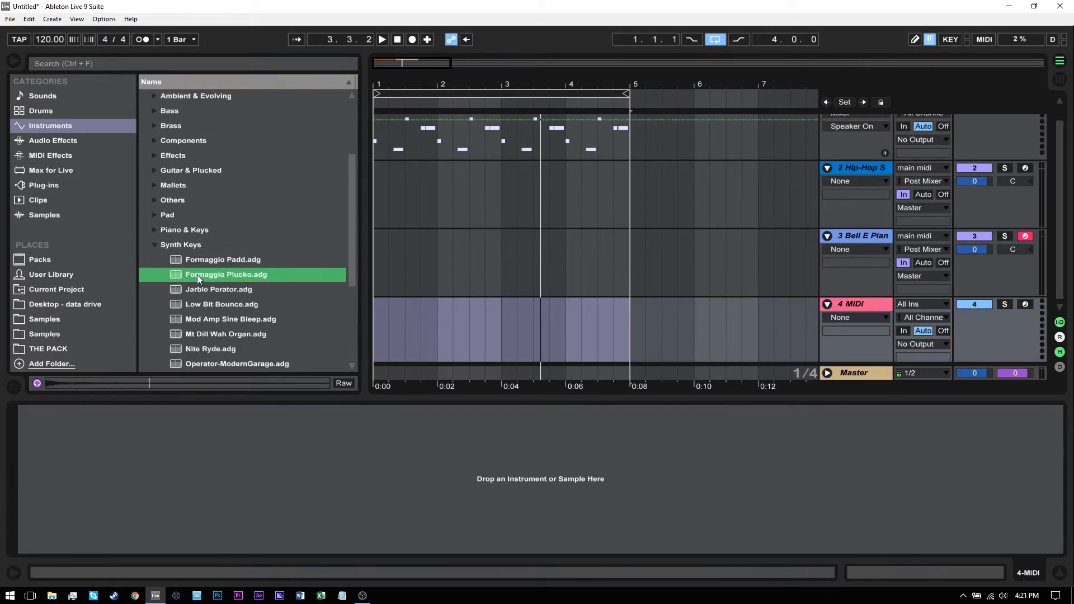
left_click_drag(197, 274, 435, 326)
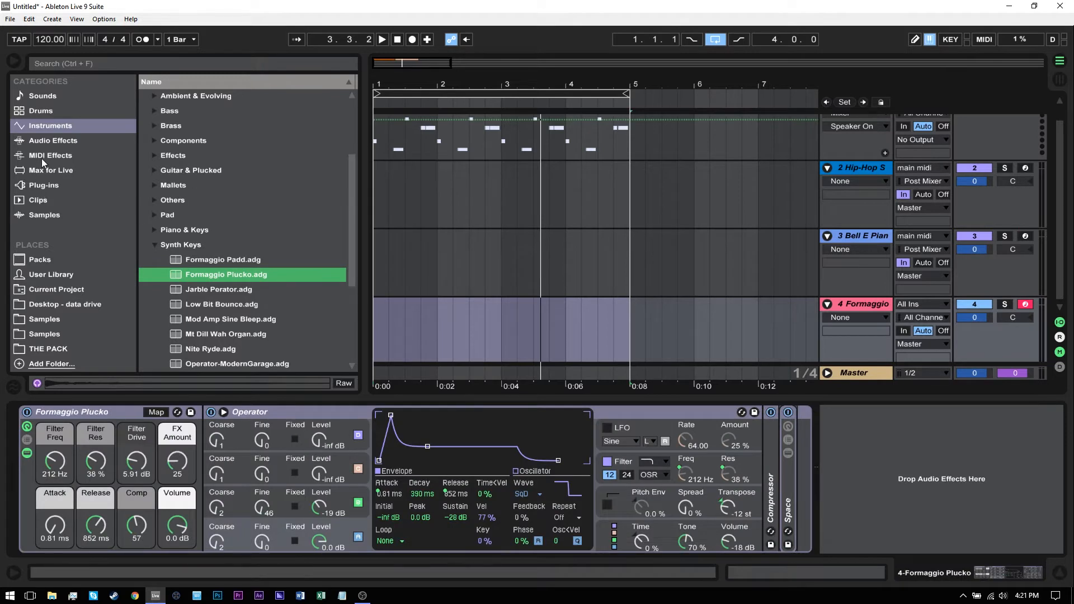
left_click(46, 156)
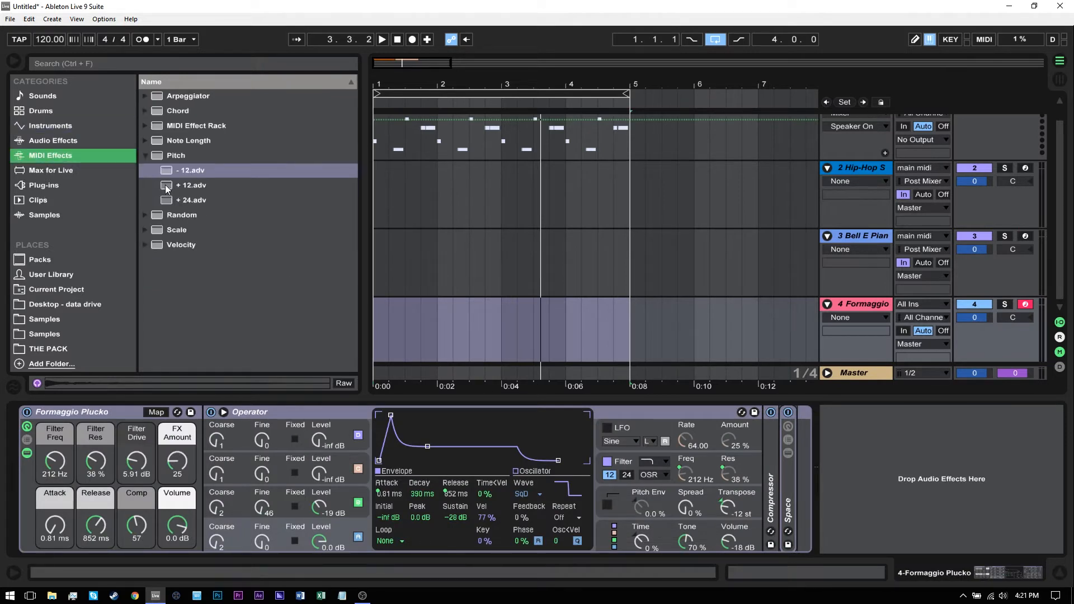
left_click_drag(167, 188, 425, 339)
Step: Set the Formaggio Plucko track's MIDI input to main midi with monitoring In, and play the loop
left_click(923, 305)
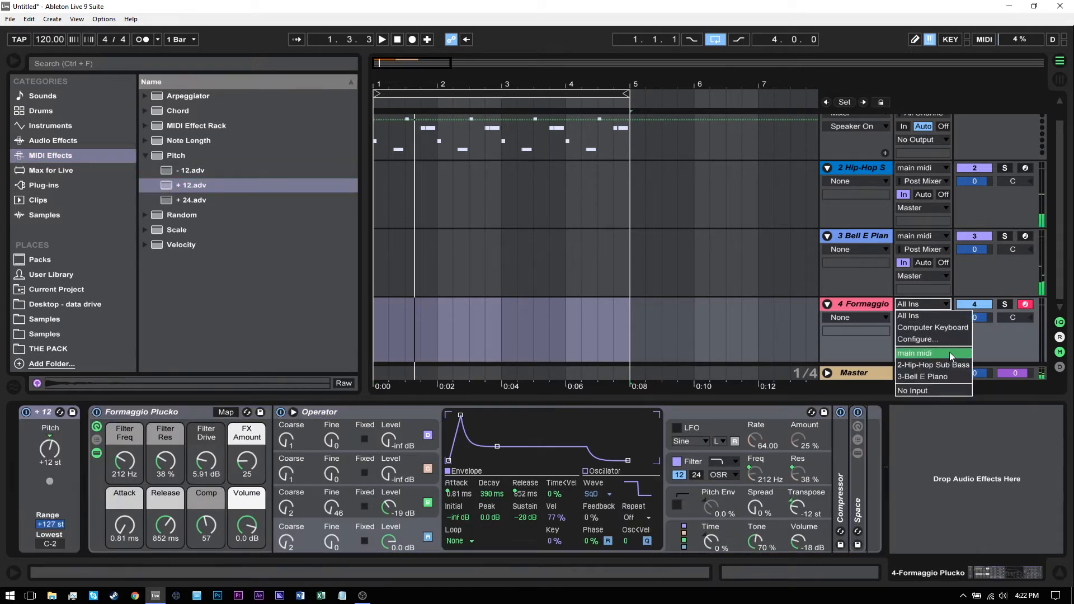
left_click(948, 353)
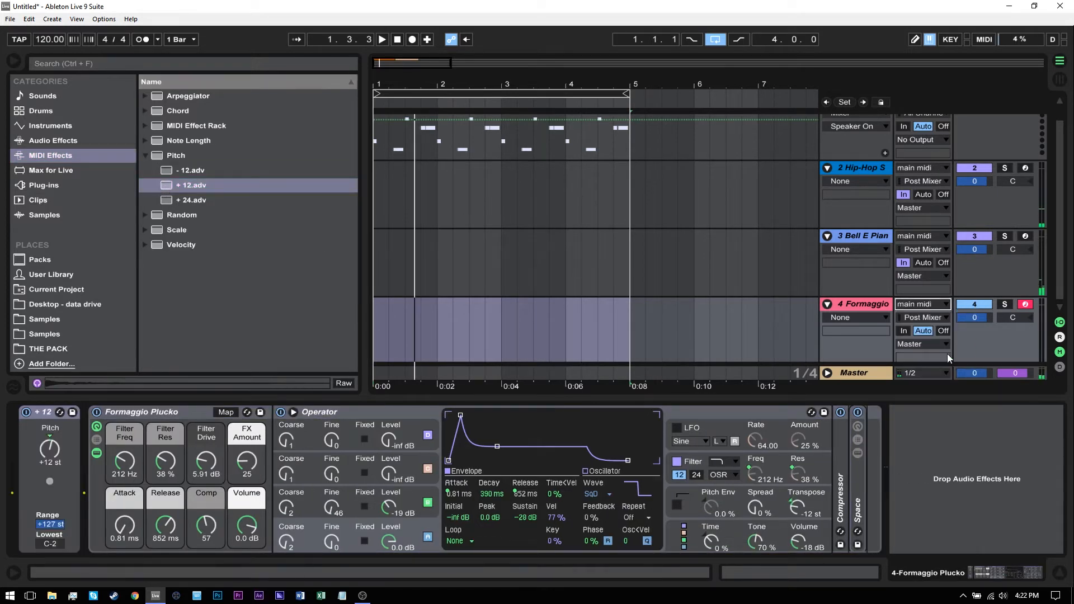
left_click(930, 317)
left_click(920, 353)
left_click(904, 332)
key("space")
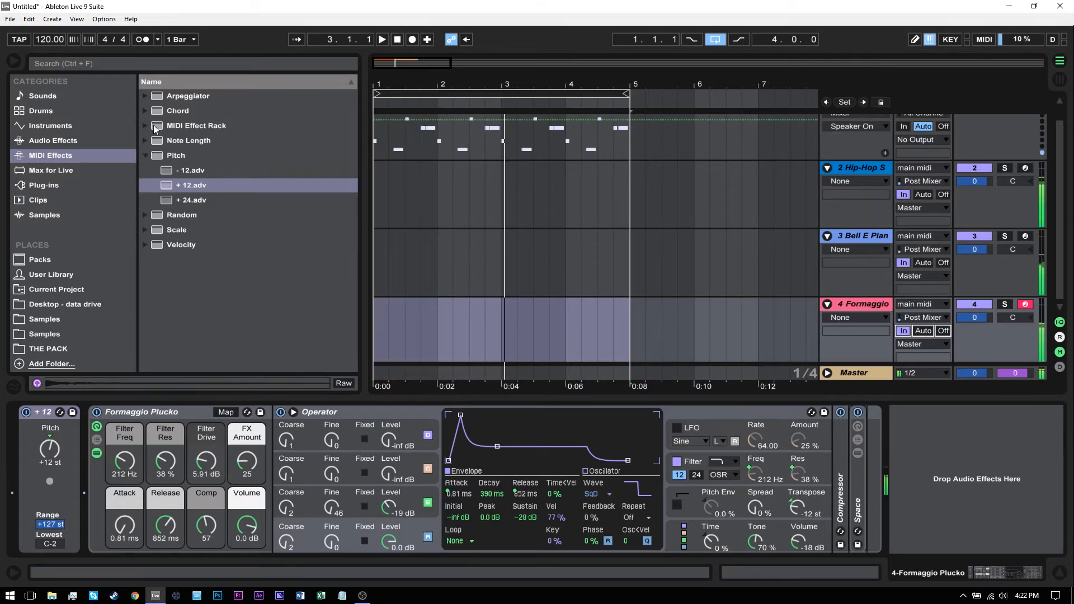
key("space")
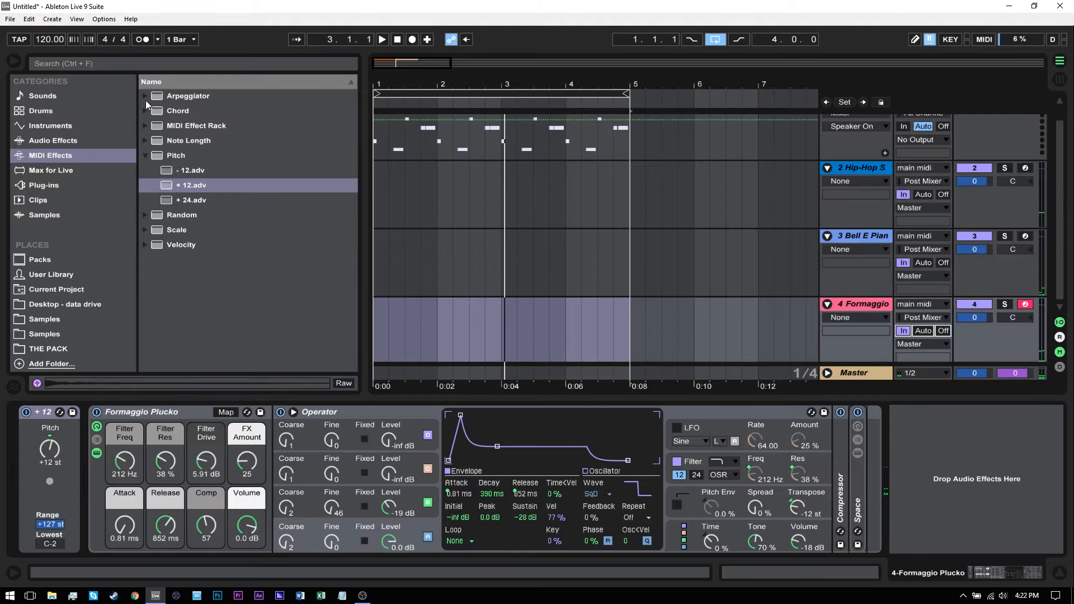
Step: Insert the Arpeggiator preset Bach 16th between the Pitch effect and the Formaggio Plucko rack, and play the loop
left_click(146, 96)
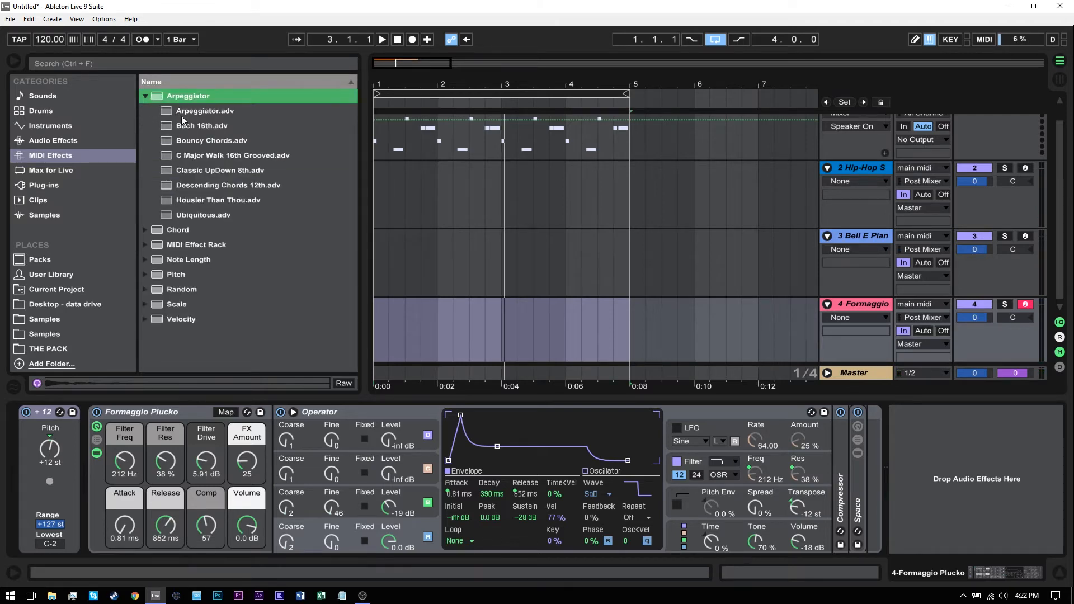
left_click_drag(184, 125, 123, 429)
key("space")
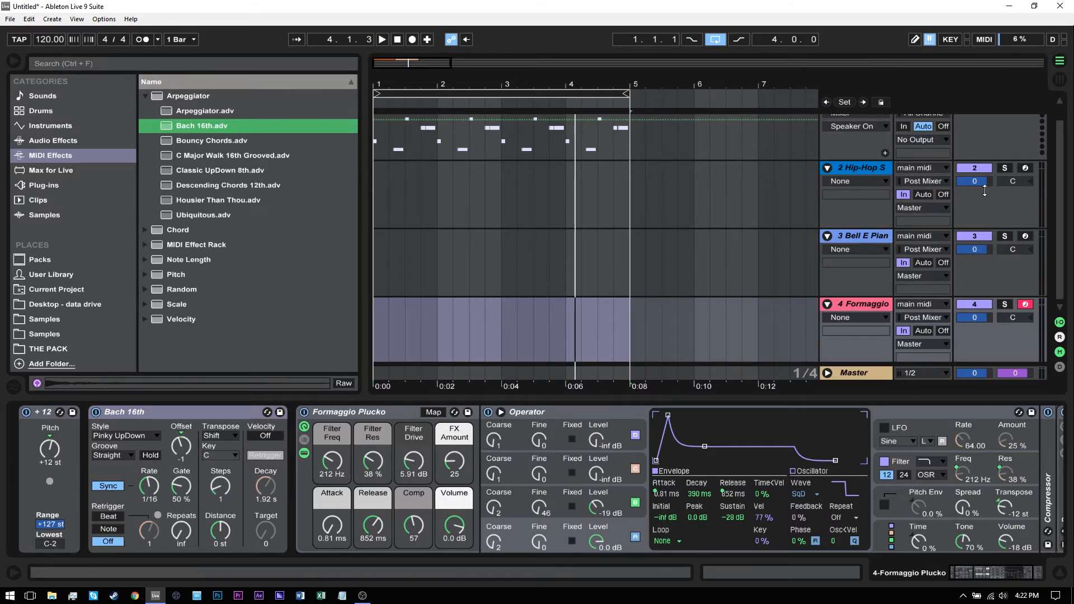
Step: Collapse the Hip-Hop Sub Bass, Bell E Piano and Formaggio Plucko tracks in the arrangement
scroll(1036, 189, "up", 1)
left_click(842, 189)
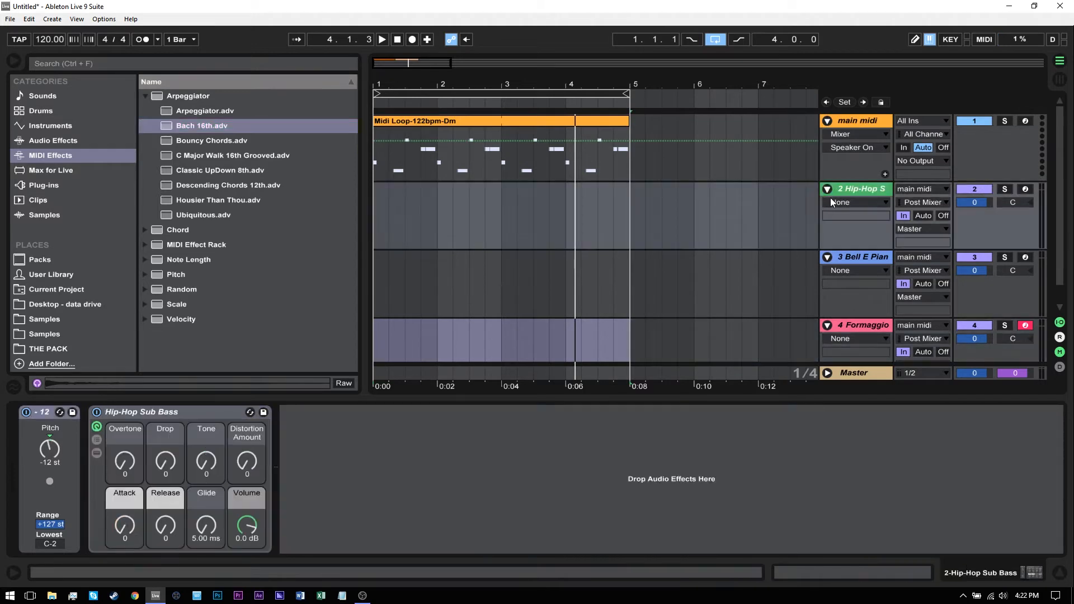
left_click(828, 190)
left_click(829, 204)
left_click(827, 224)
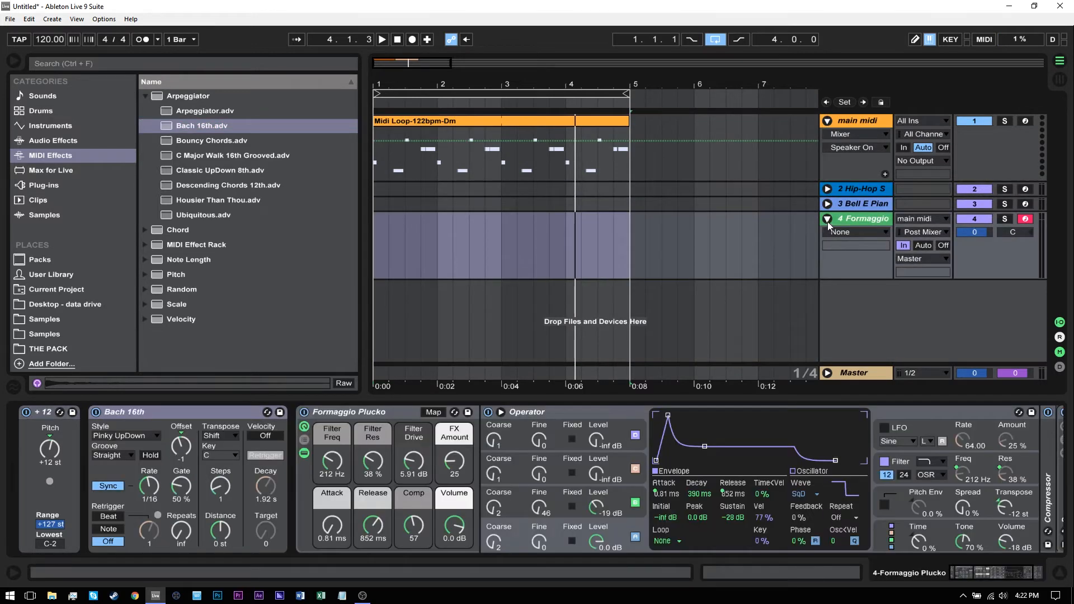
left_click(827, 221)
Step: Lower the last two notes of the main midi clip by an octave to F1 and play the arrangement
double_click(495, 119)
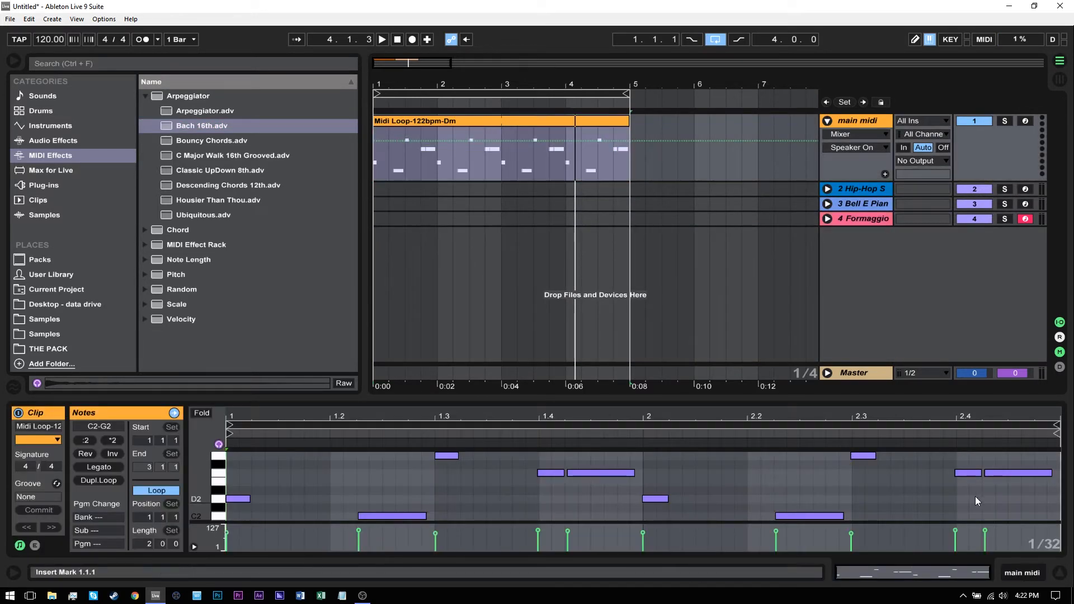
left_click_drag(1054, 504, 932, 451)
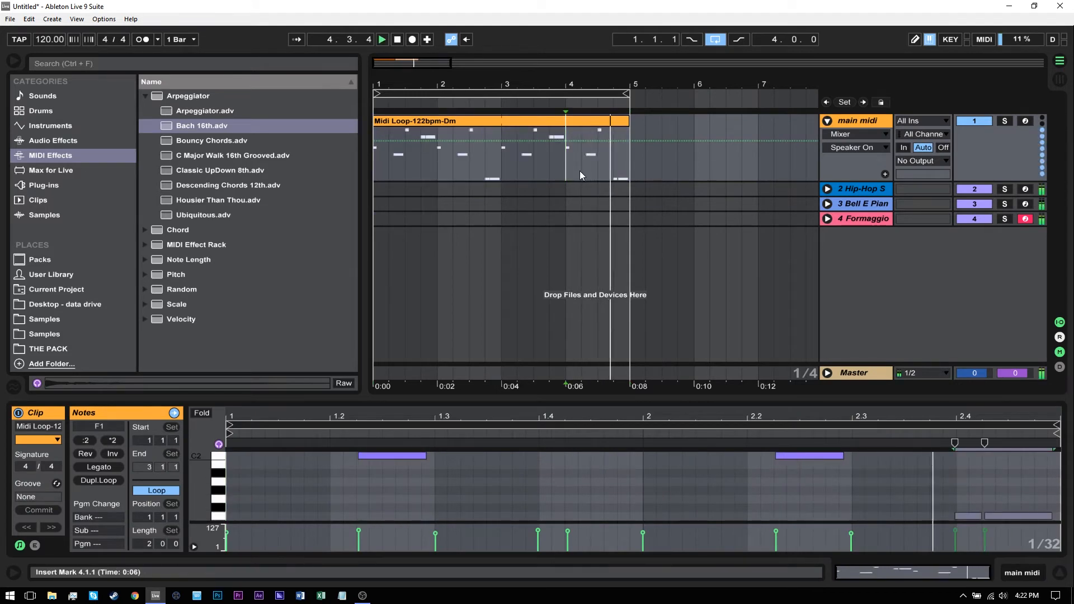
key("space")
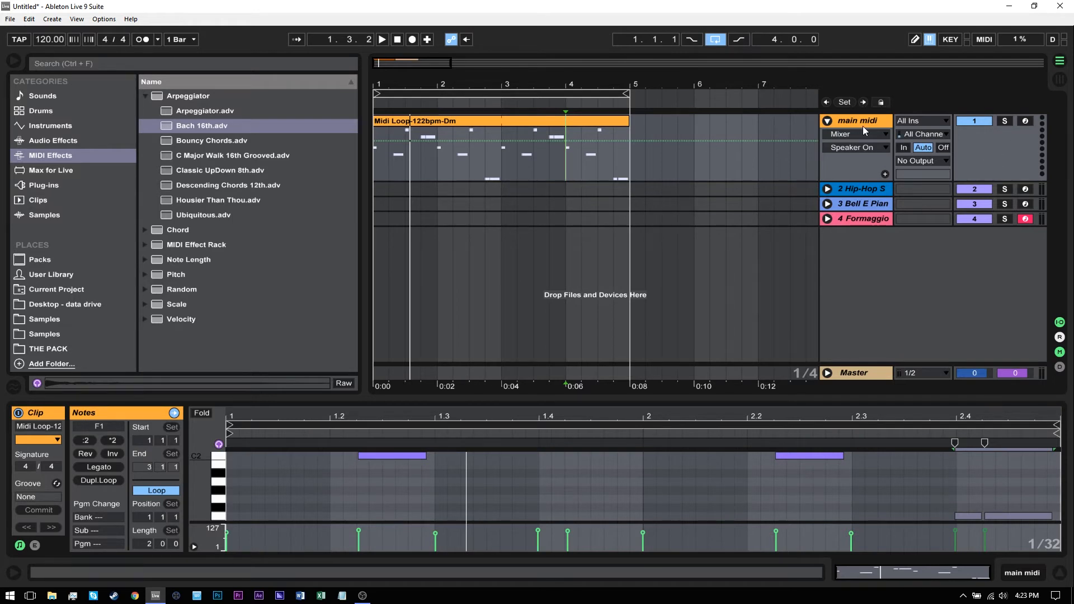
Step: Arm the main midi track for recording and play a few notes live to hear the layered instruments
left_click(1025, 121)
key("z")
key("a")
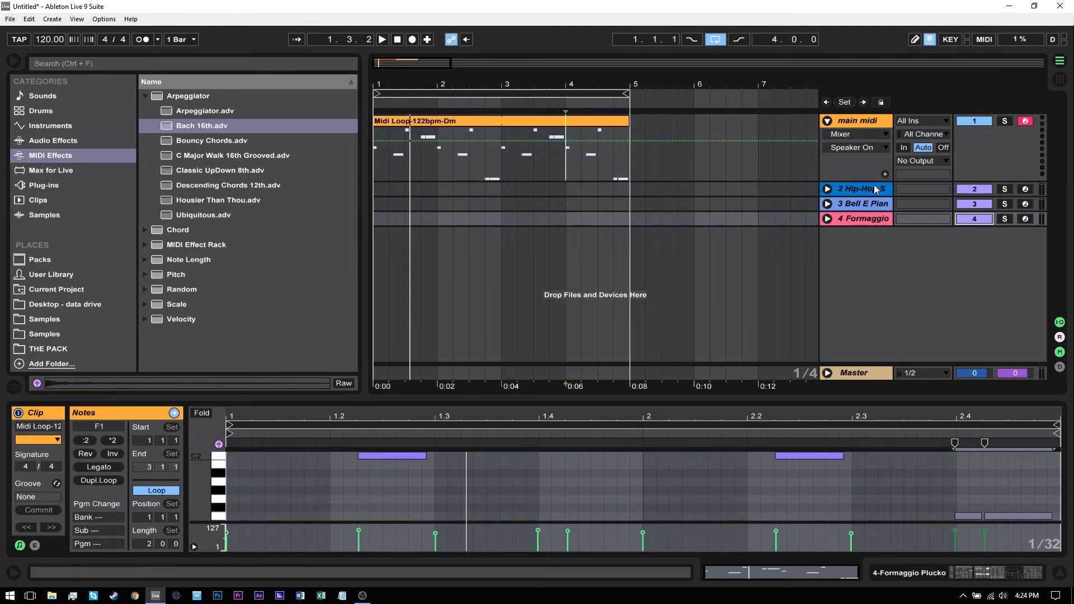
Step: Mute the Formaggio Plucko and Bell E Piano tracks so only the Hip-Hop Sub Bass layer sounds
left_click(834, 192)
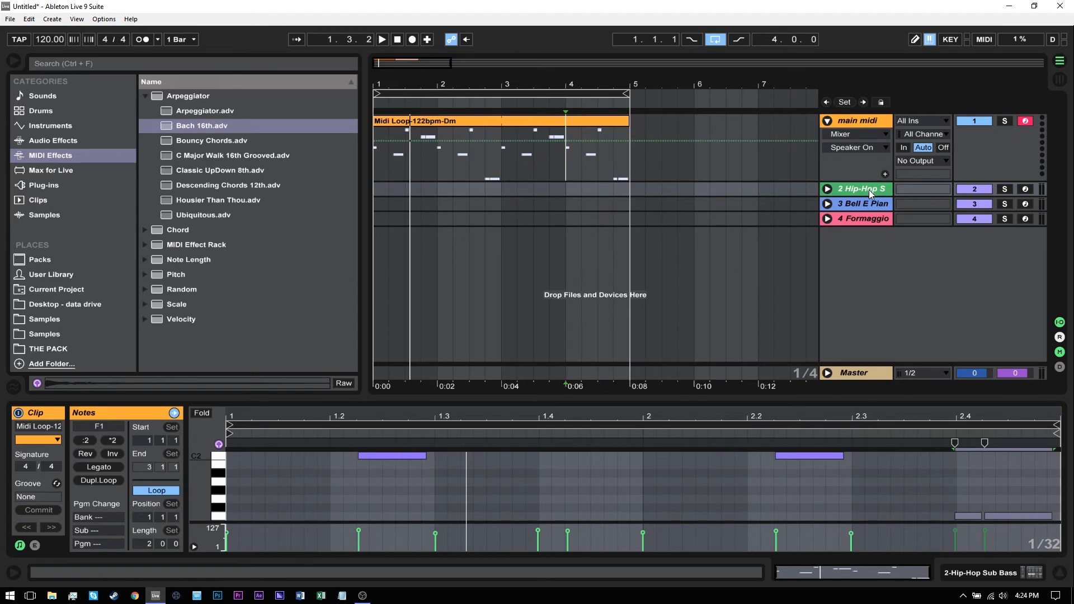
left_click(981, 222)
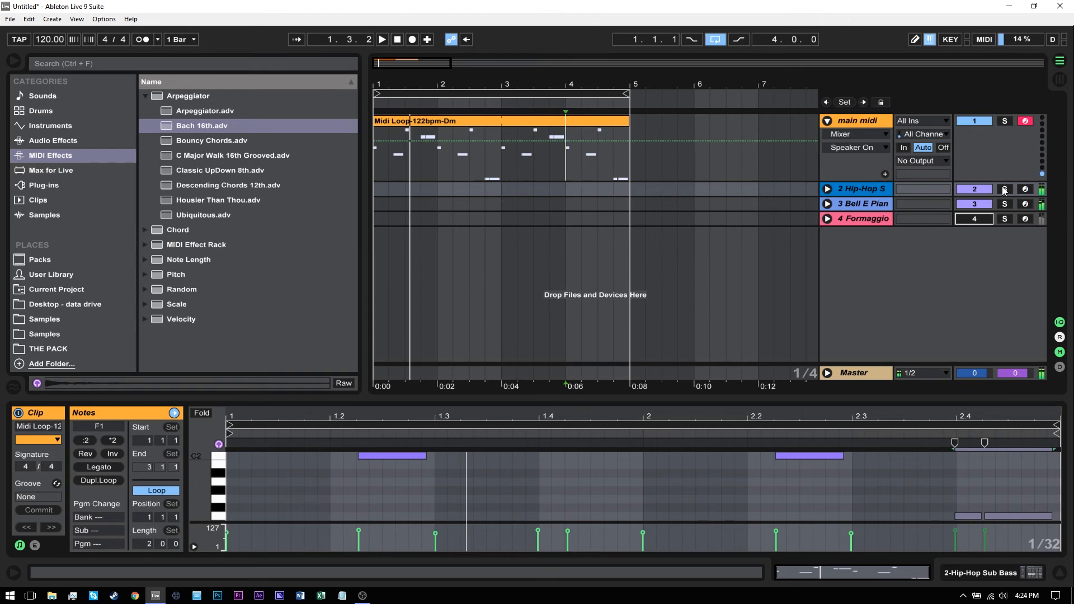
left_click(977, 205)
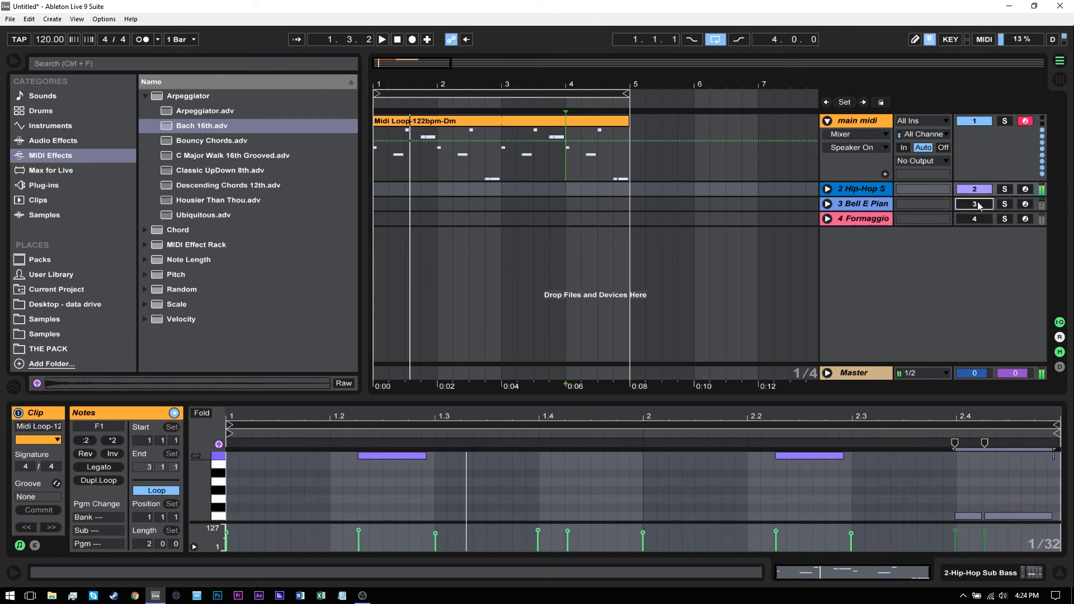
Step: Unfold the Hip-Hop Sub Bass track and open its Operator's global settings to examine the Voices value
left_click(871, 192)
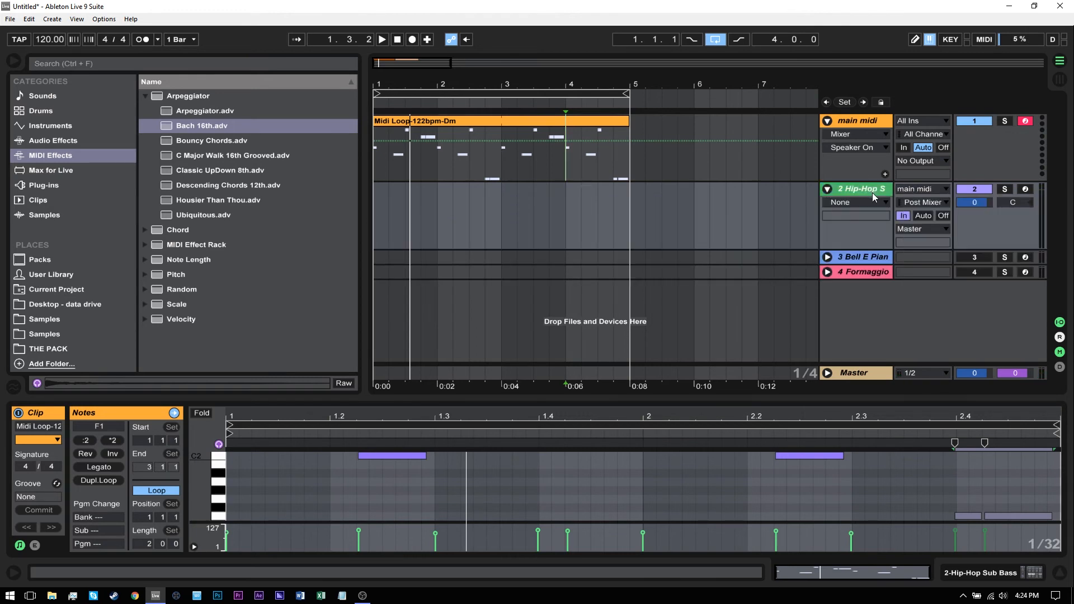
left_click(980, 572)
left_click(98, 441)
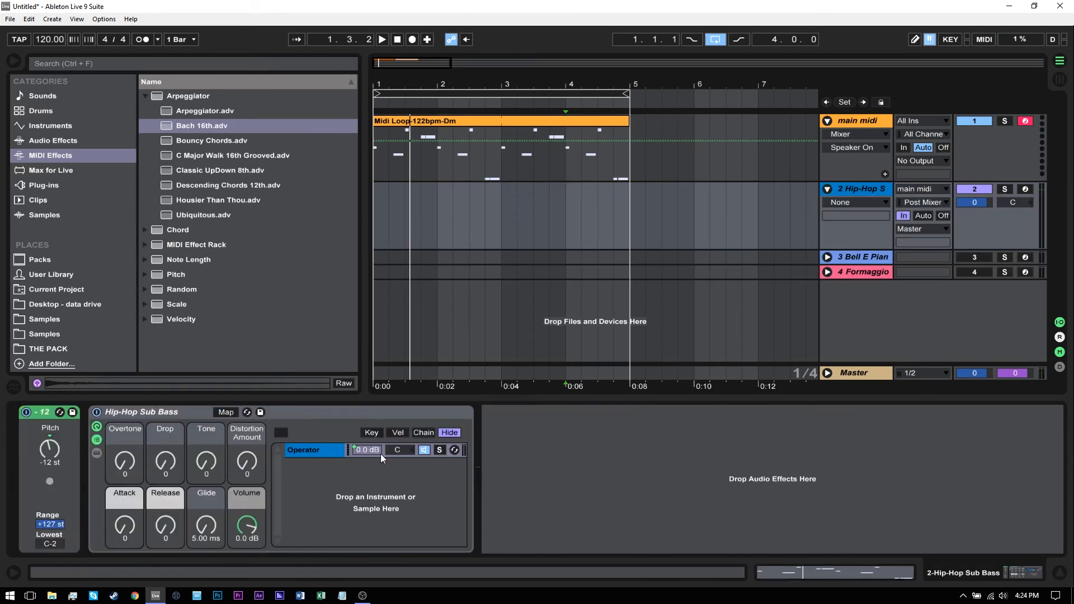
left_click(312, 450)
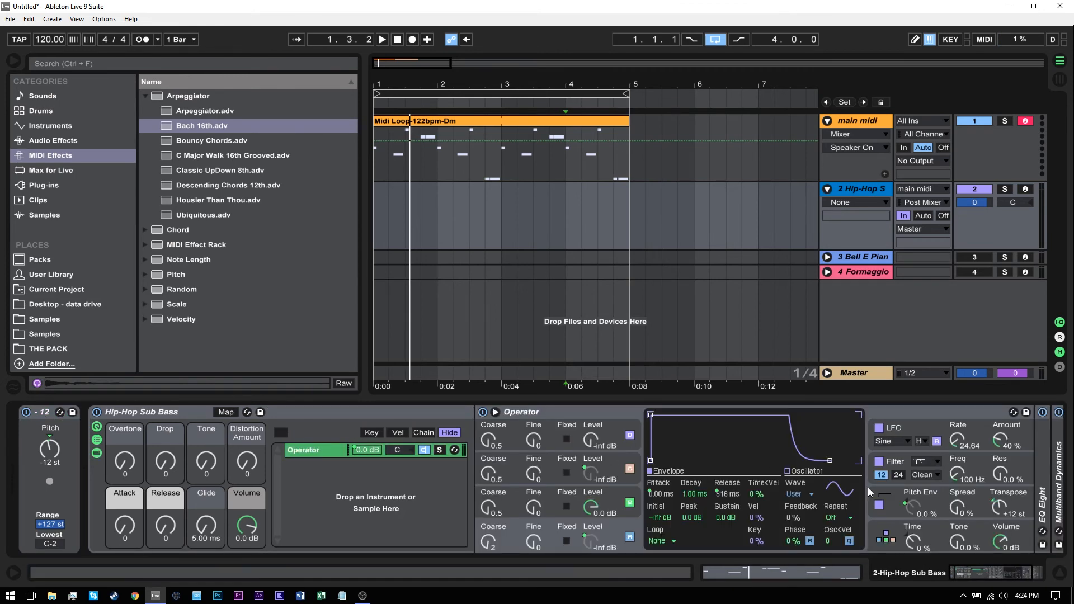
left_click(888, 534)
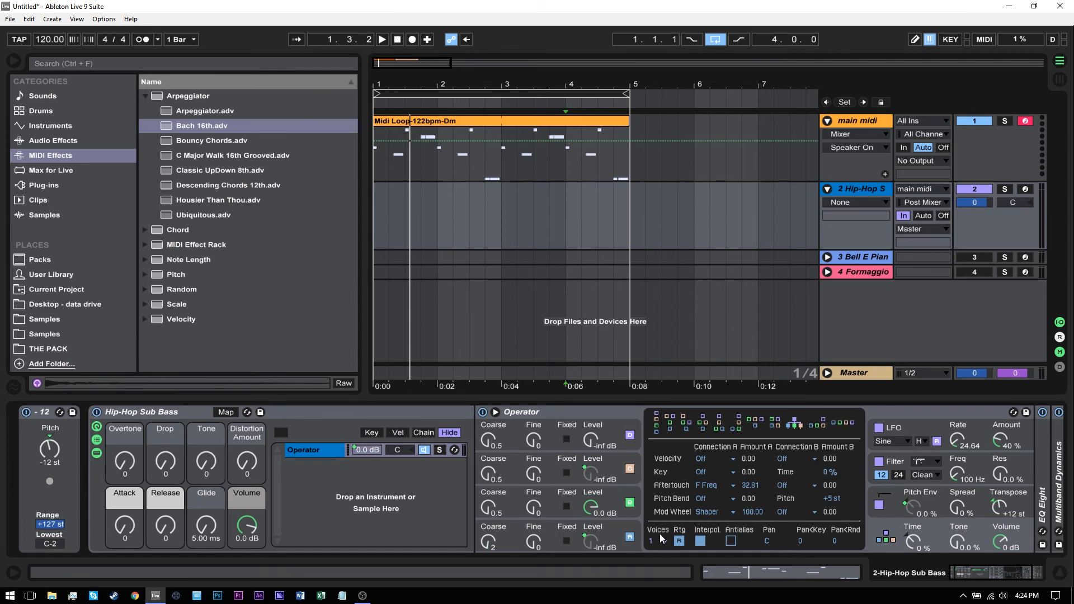